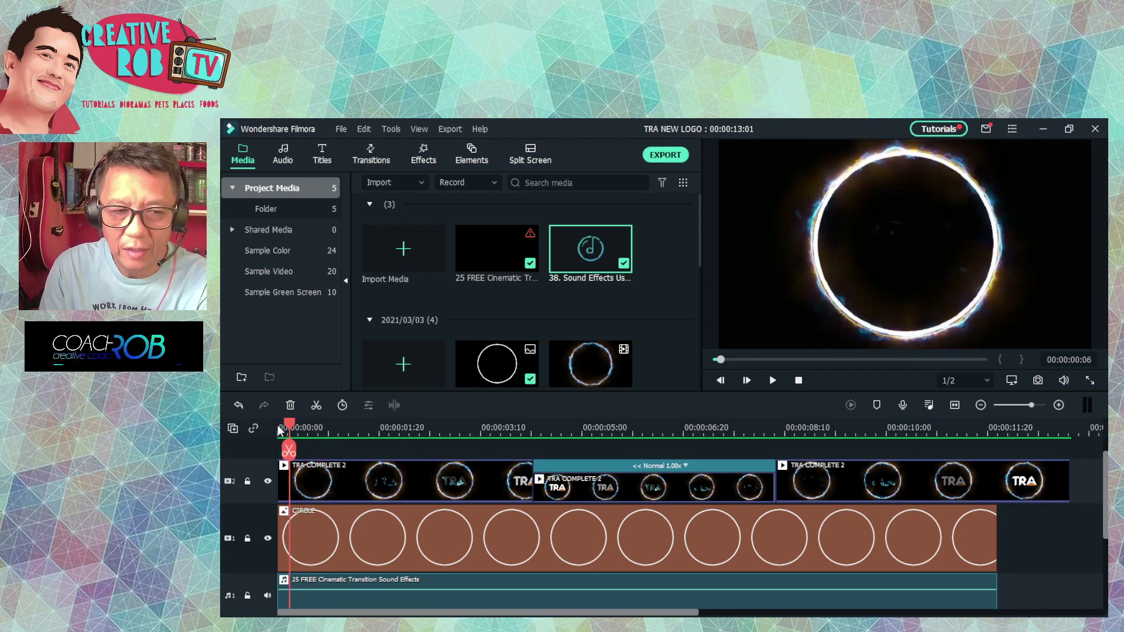
Step: Hide the TRA COMPLETE 2 video track and mute all three sound-effect audio tracks
click(268, 481)
scroll(264, 559, down, 2)
scroll(264, 557, down, 2)
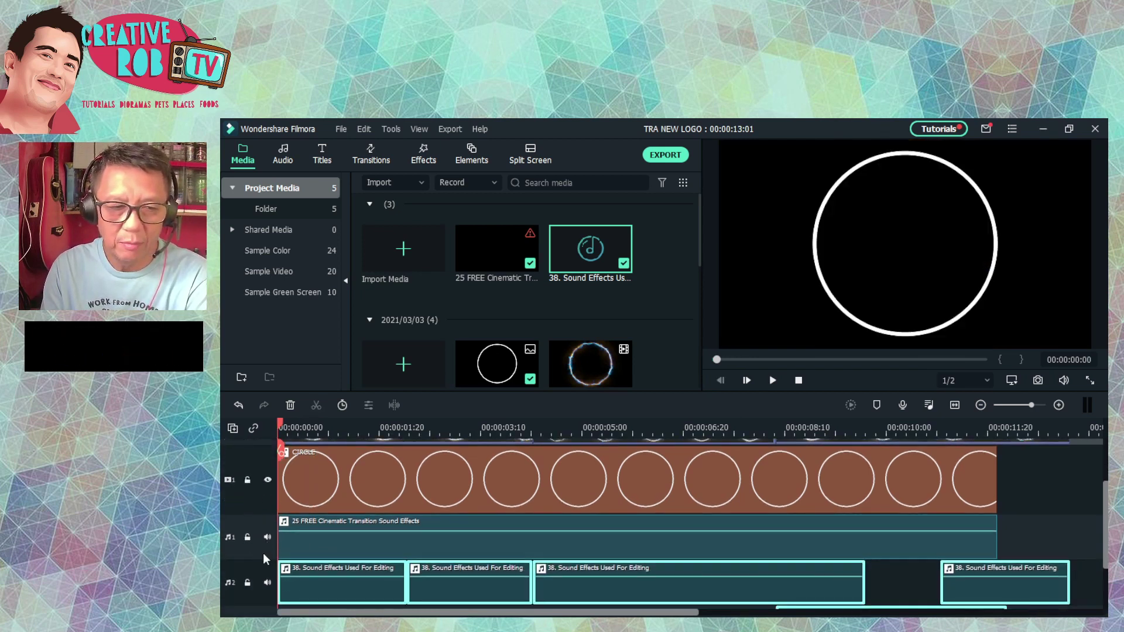
click(268, 517)
click(268, 564)
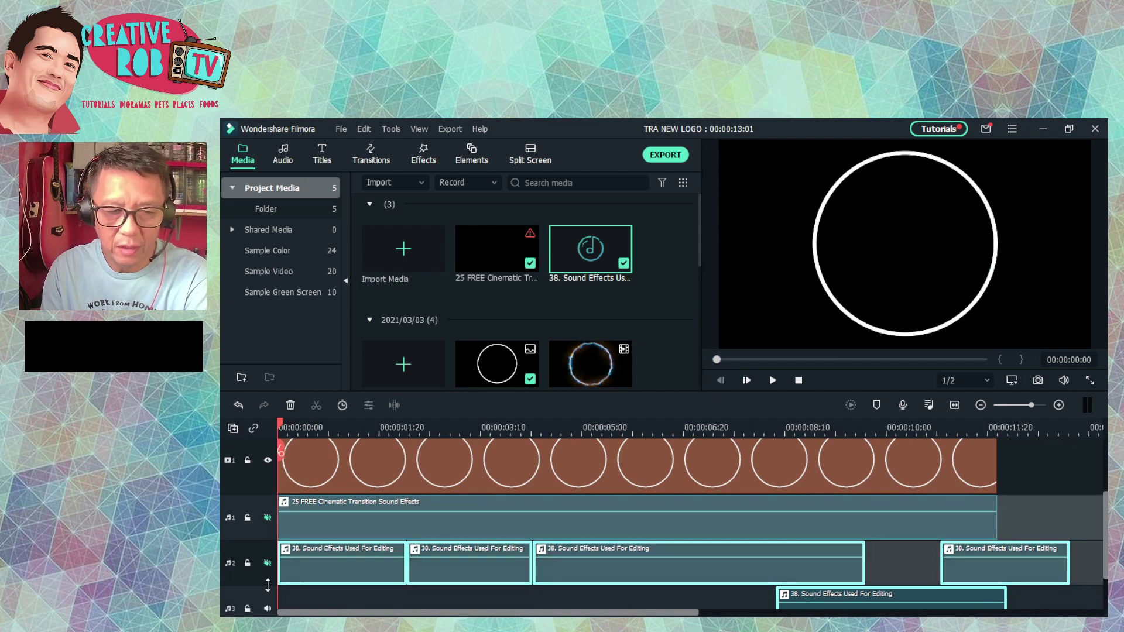
click(268, 608)
scroll(391, 514, down, 3)
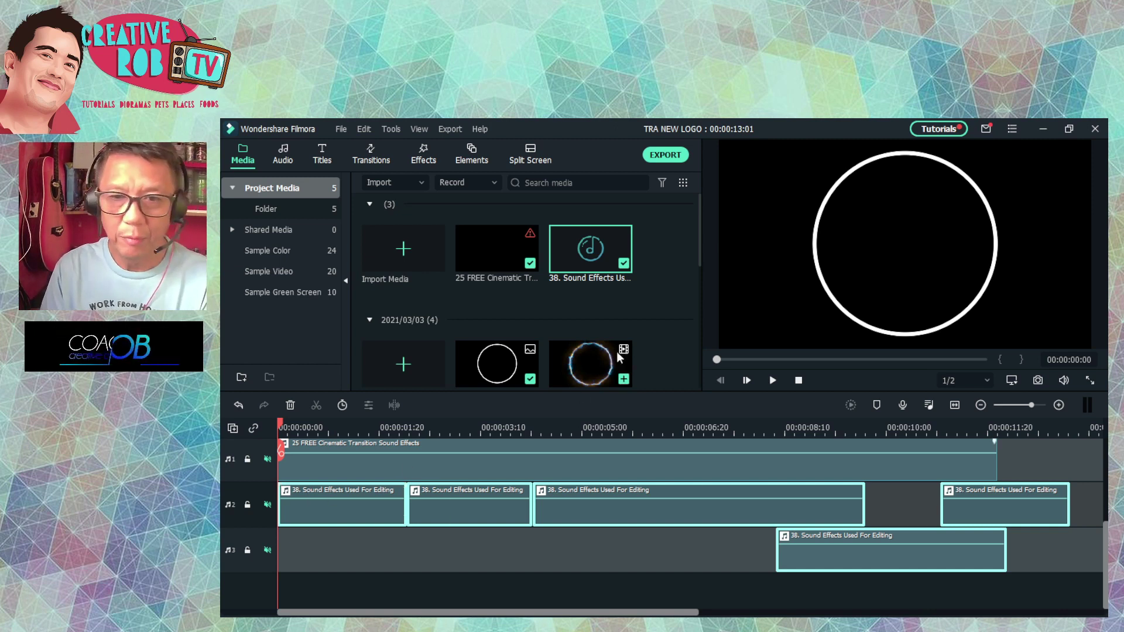
Step: Preview the TRA 2 clip from the project media and stop its playback
scroll(675, 326, down, 2)
scroll(676, 327, down, 1)
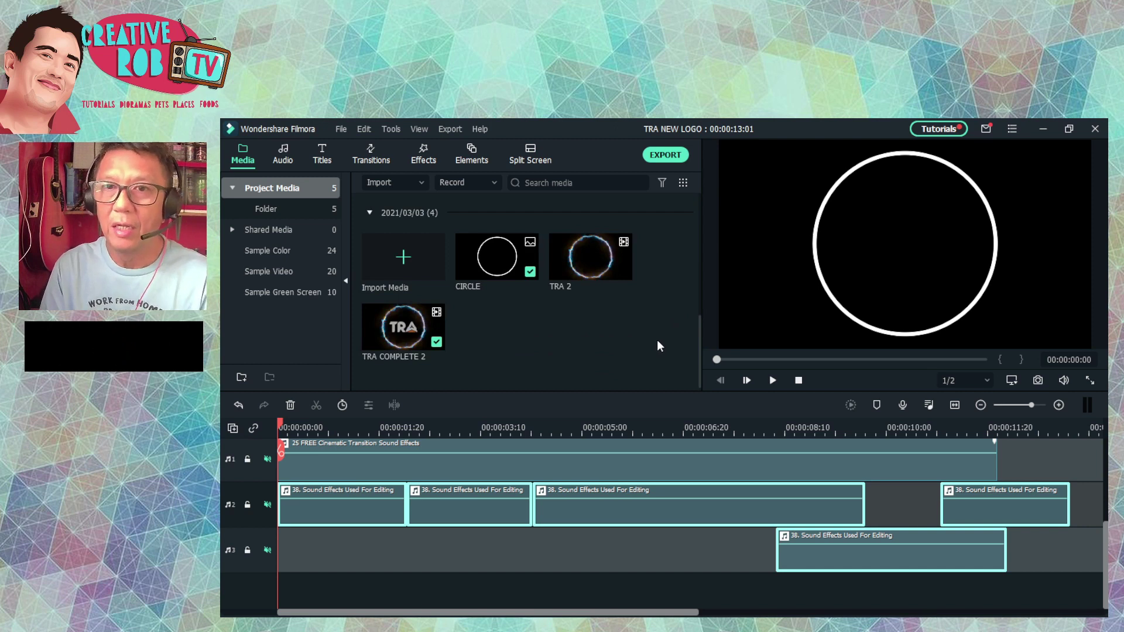
mouse_move(603, 276)
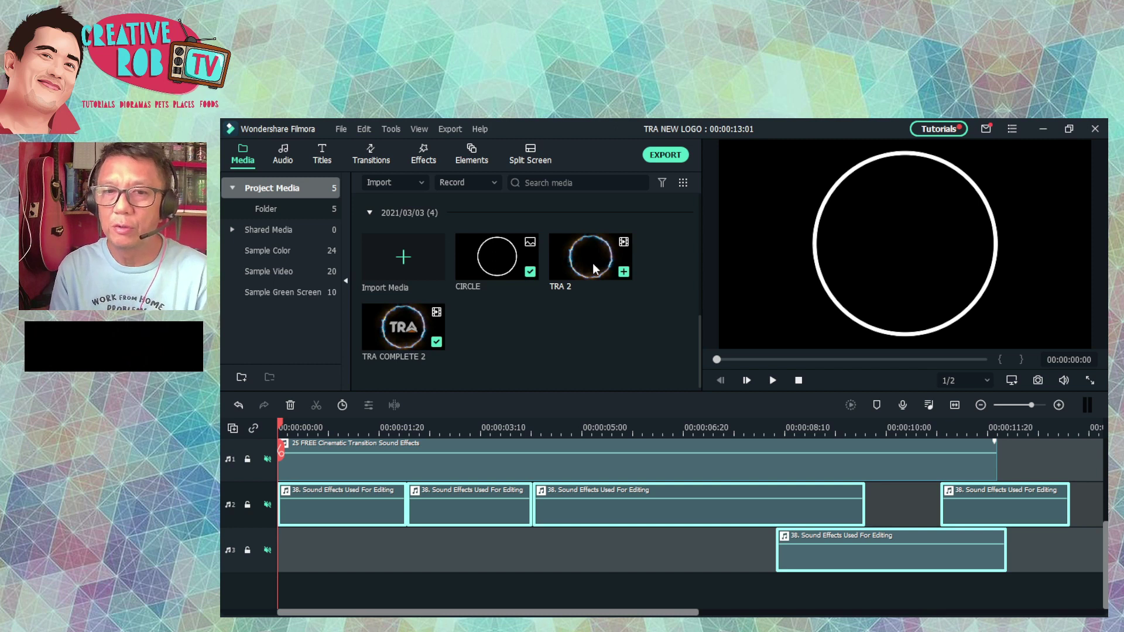
double_click(593, 268)
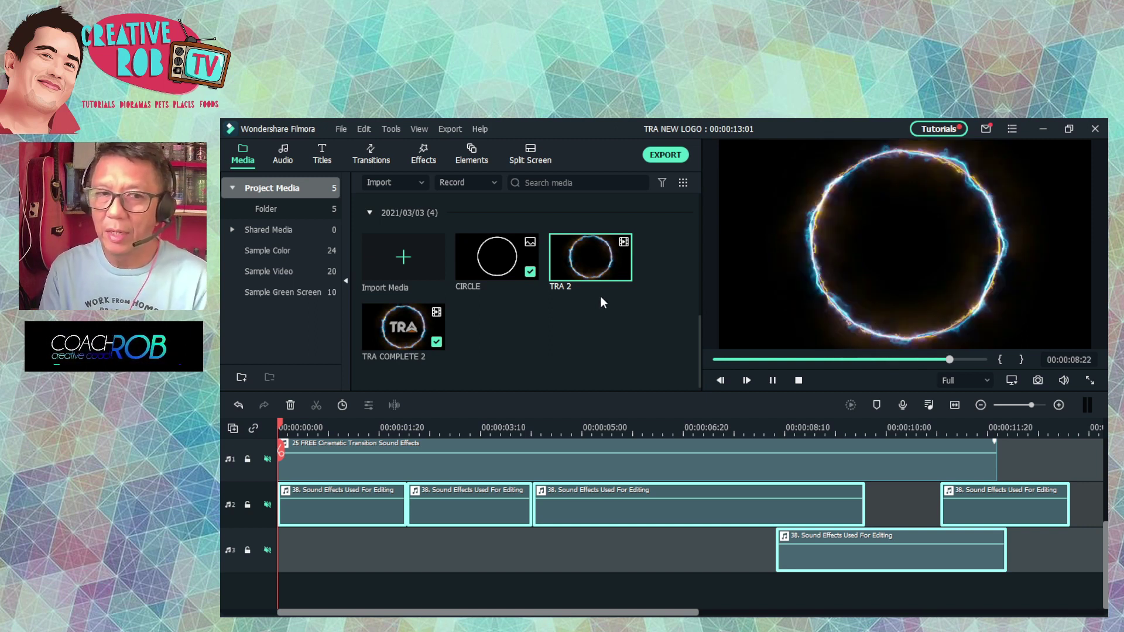
key(ctrl+slash)
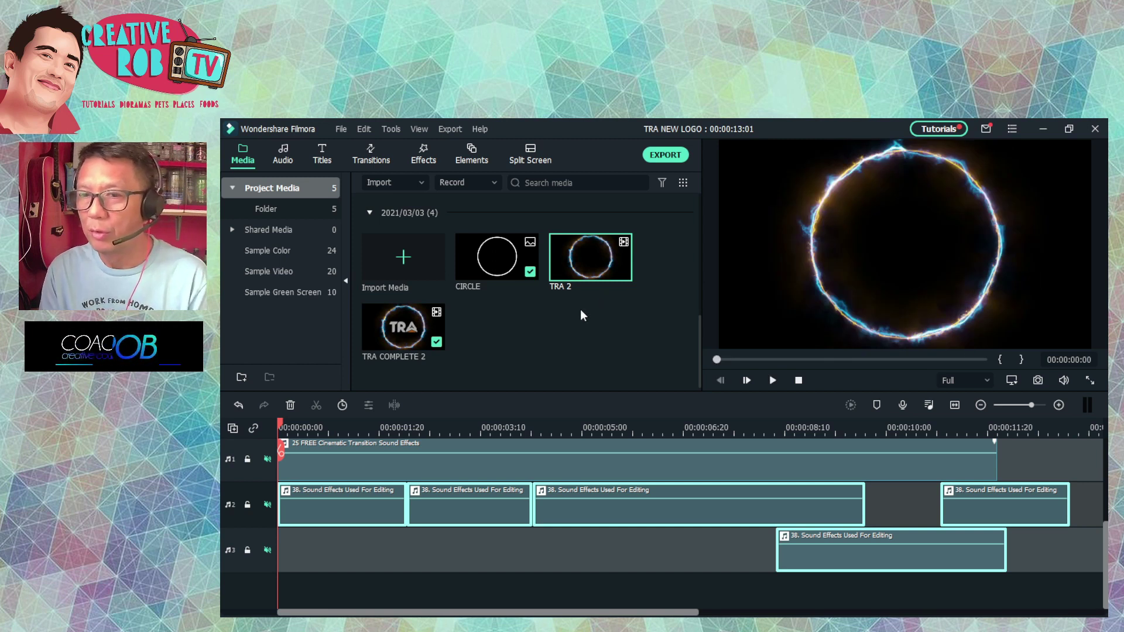
Step: Preview the TRA COMPLETE 2 clip and the 38. Sound Effects audio file from the project media
double_click(391, 334)
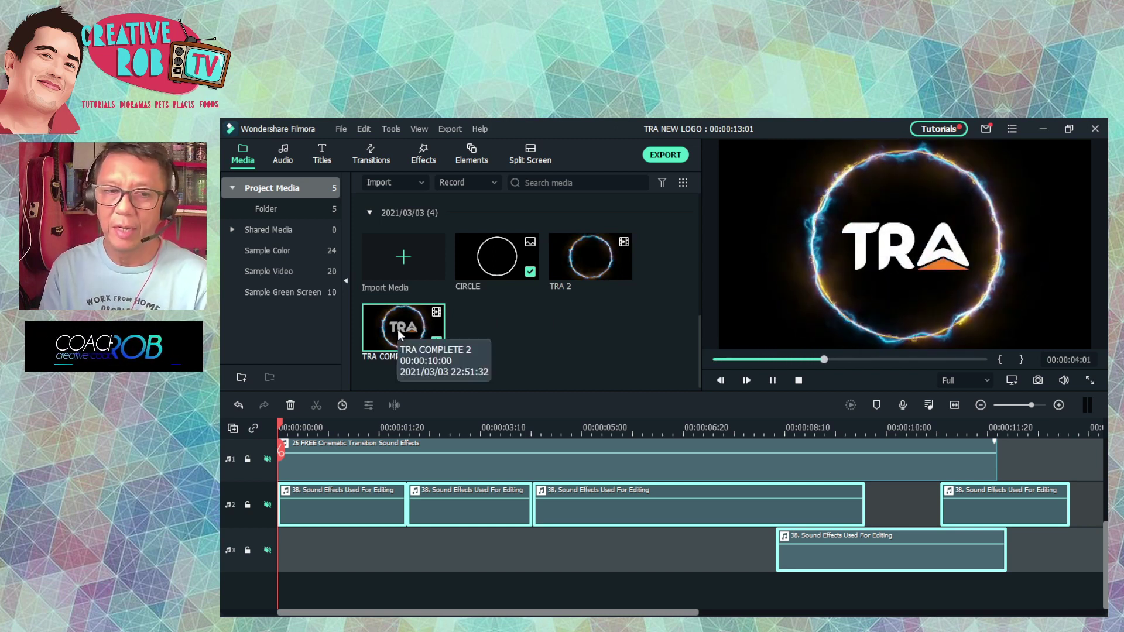
click(543, 329)
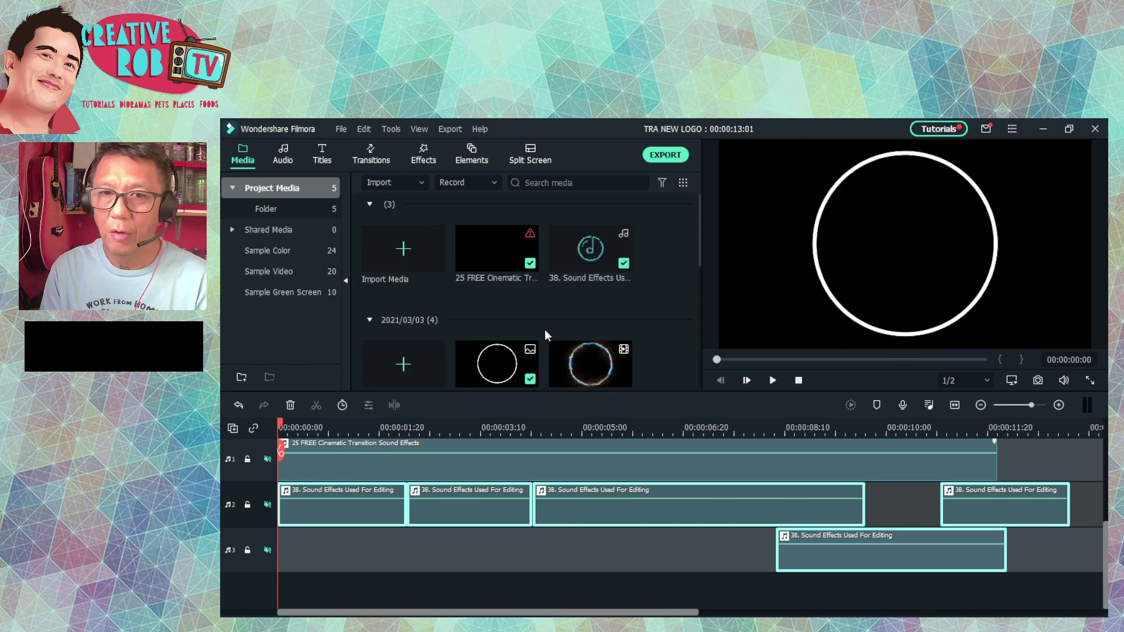
double_click(588, 251)
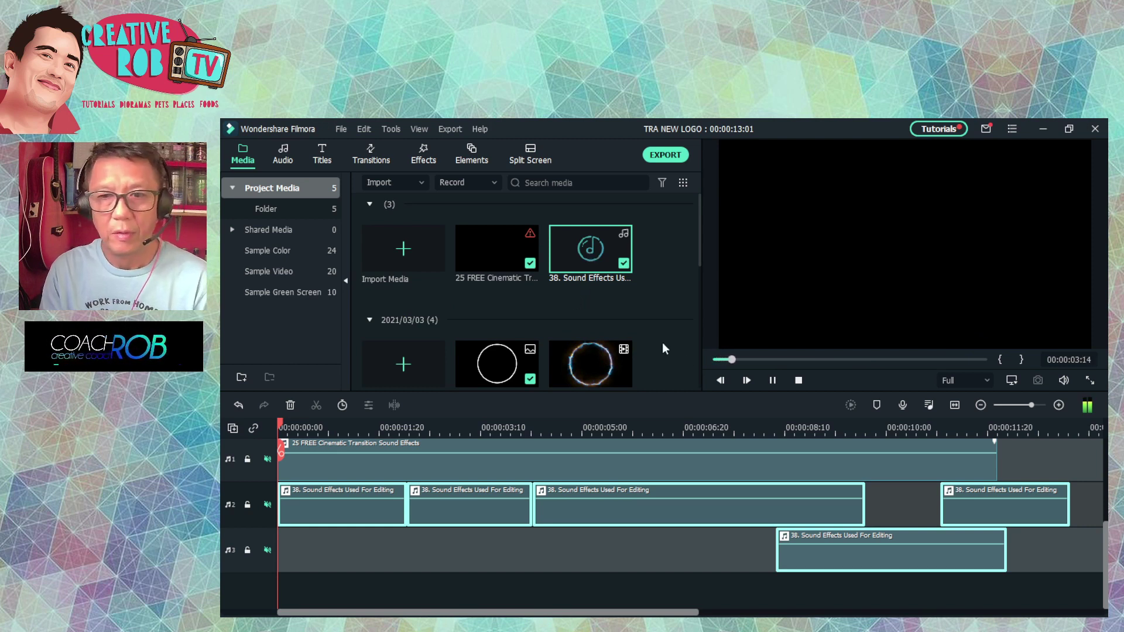
click(773, 380)
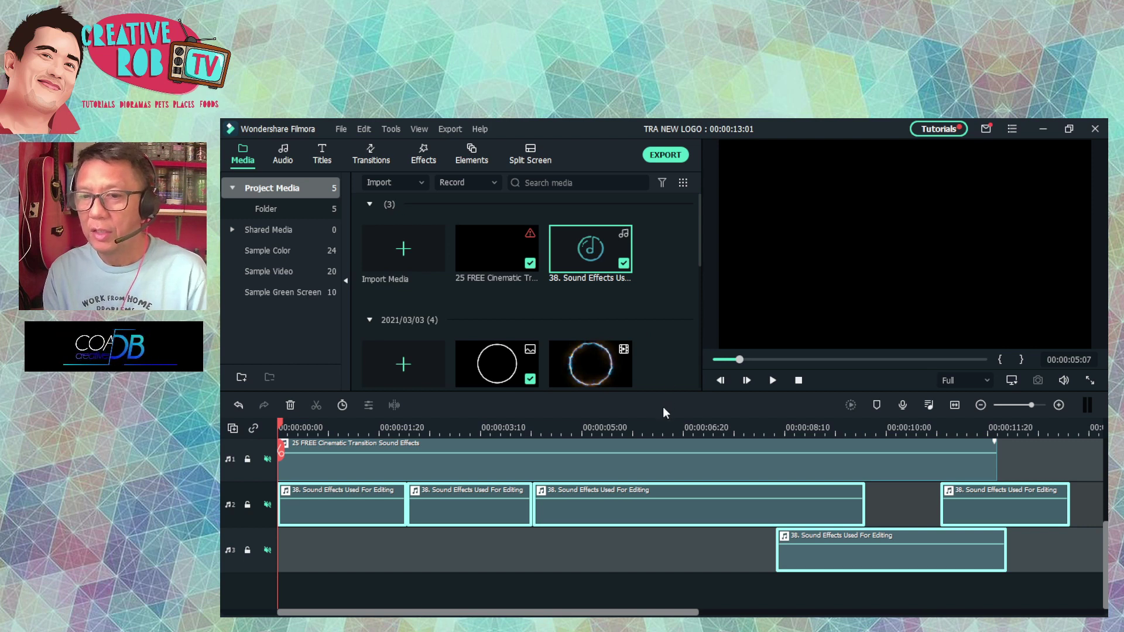
Step: Make the TRA COMPLETE 2 video track visible again above the CIRCLE clip and render the timeline preview
scroll(661, 474, up, 5)
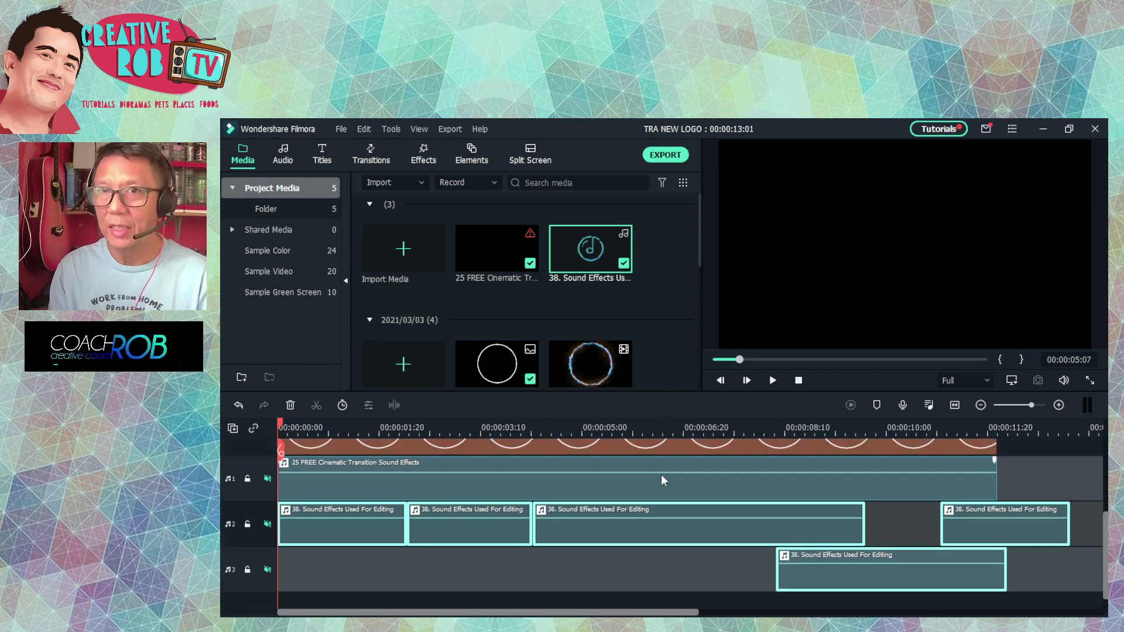
scroll(661, 474, down, 2)
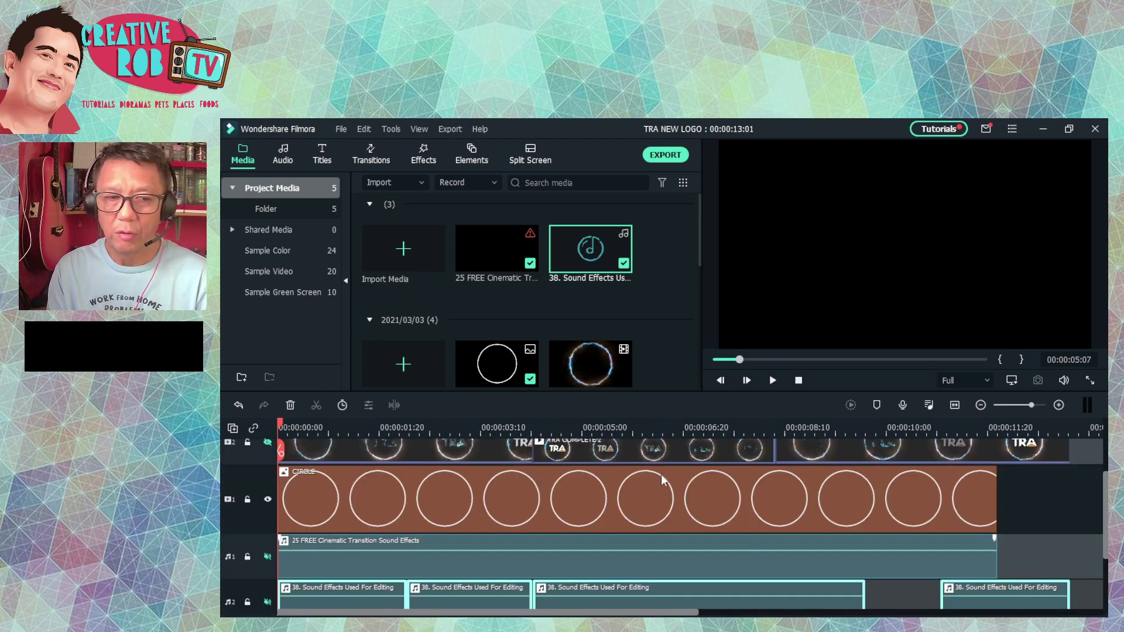
click(367, 480)
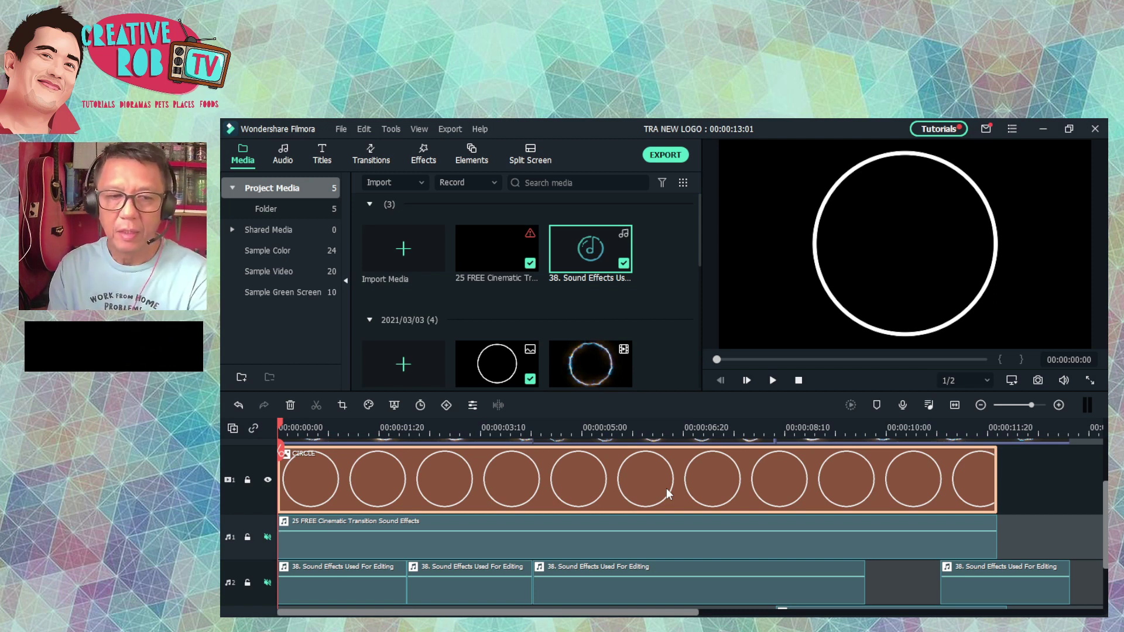
scroll(466, 504, up, 2)
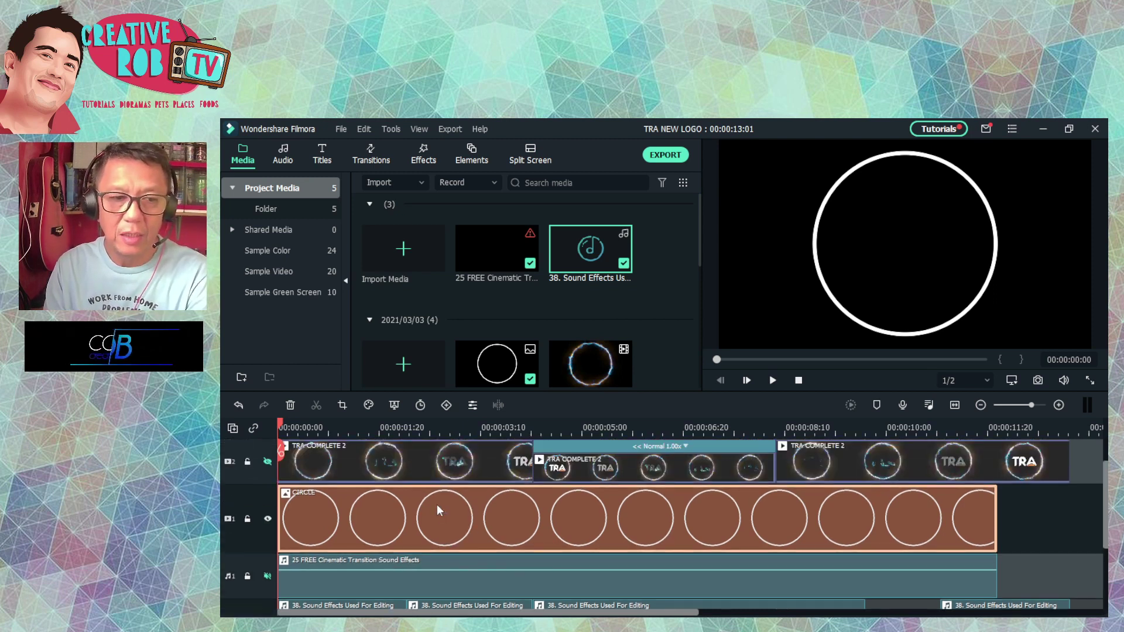
scroll(437, 504, up, 2)
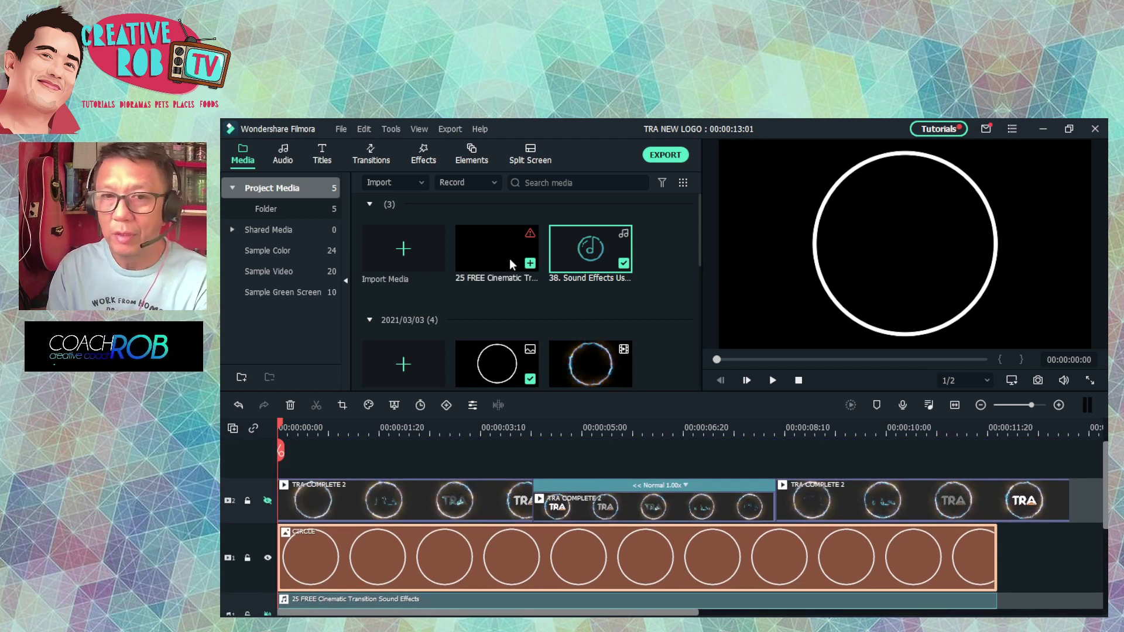
click(267, 501)
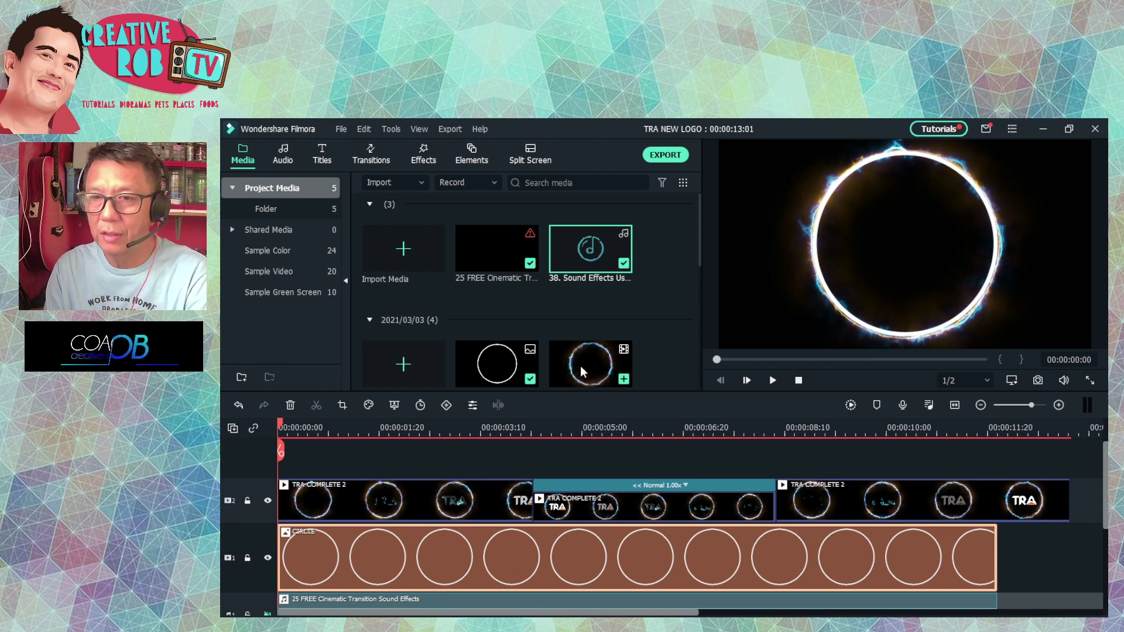
click(849, 405)
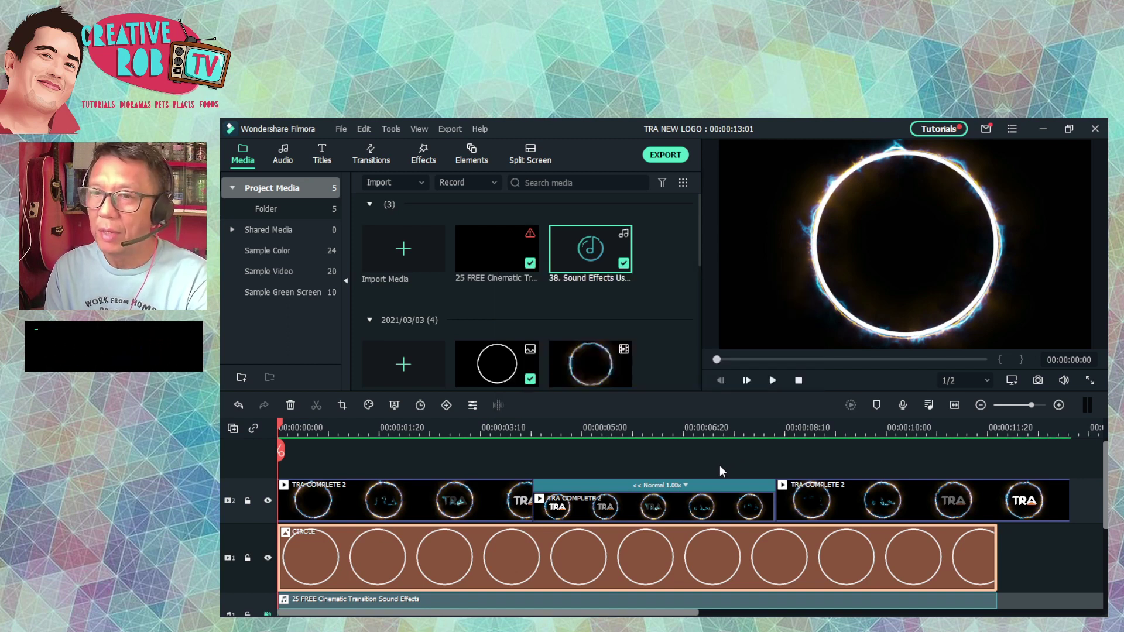
Step: Play the rendered timeline from the start with the audio muted, and replay it from an early point
key(space)
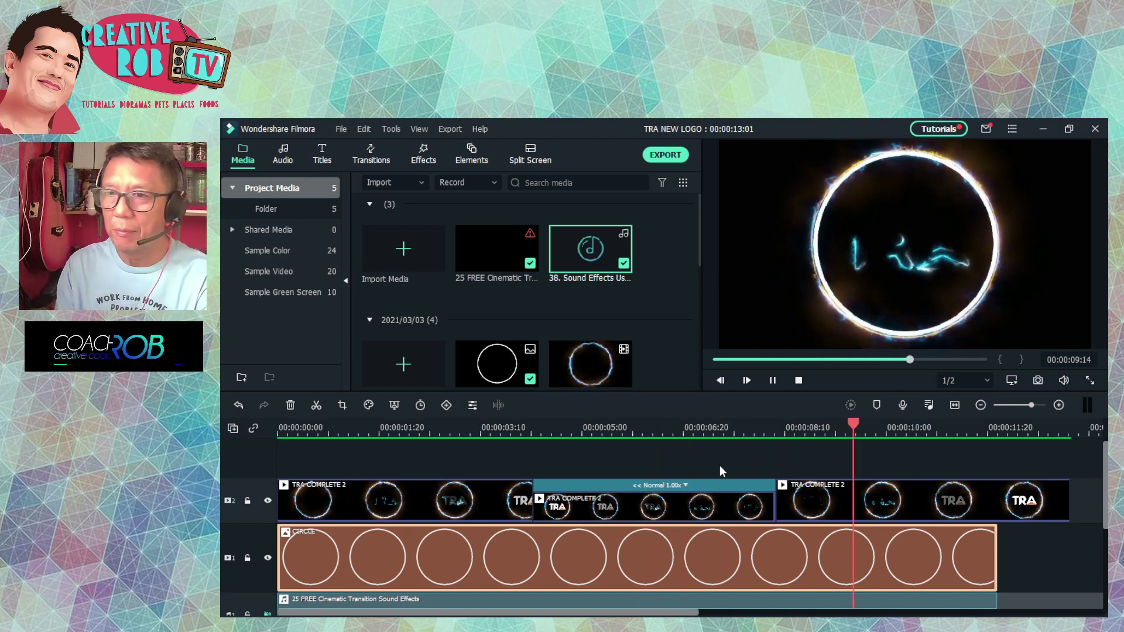
key(space)
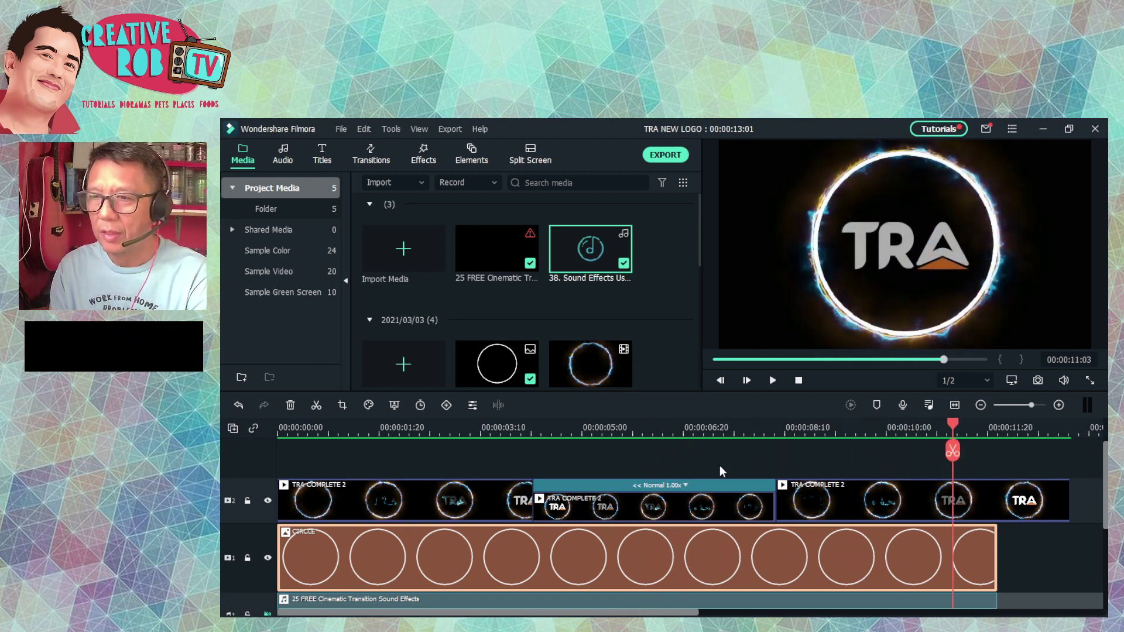
click(390, 427)
key(space)
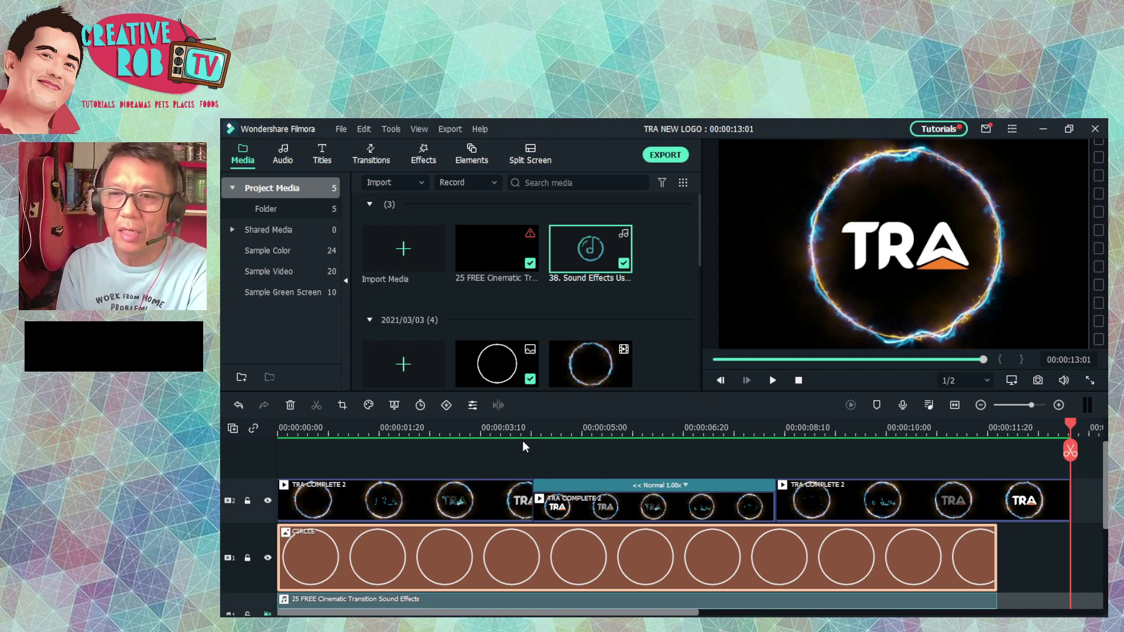
Step: Unmute audio track 1 with the cinematic transition sounds, play its opening seconds, and mute it again
scroll(522, 445, down, 2)
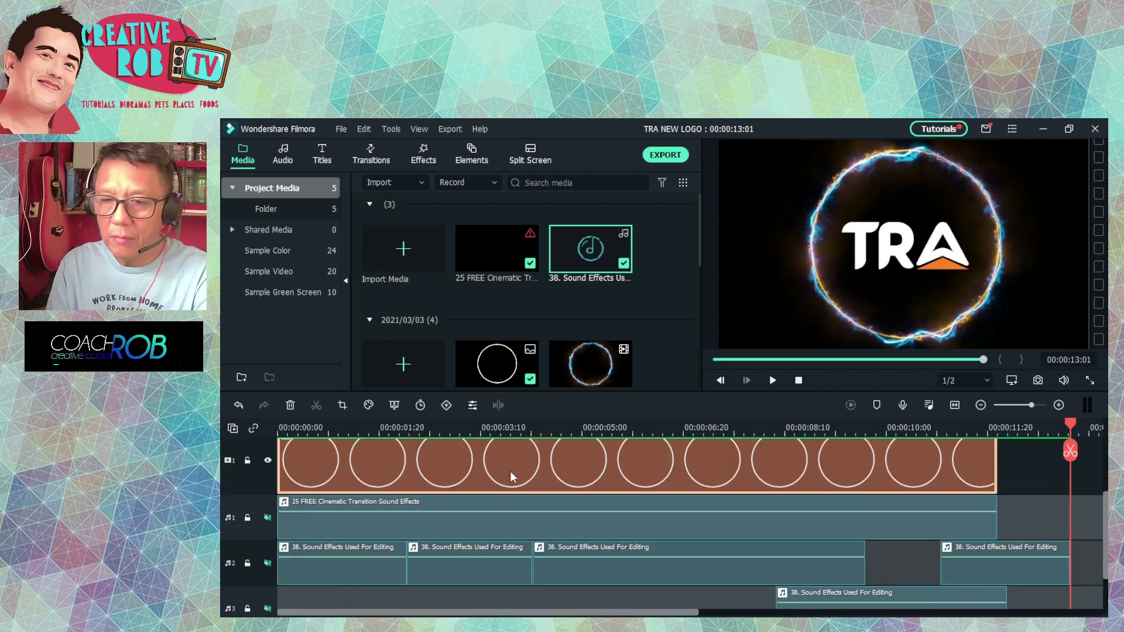
click(268, 518)
click(327, 429)
key(space)
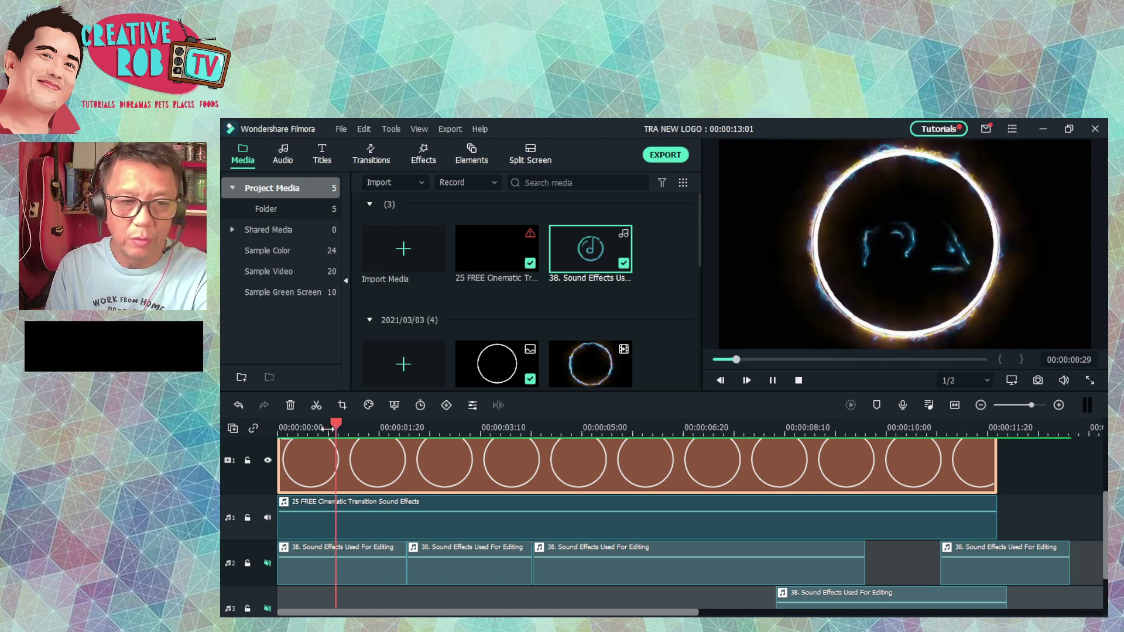
click(268, 518)
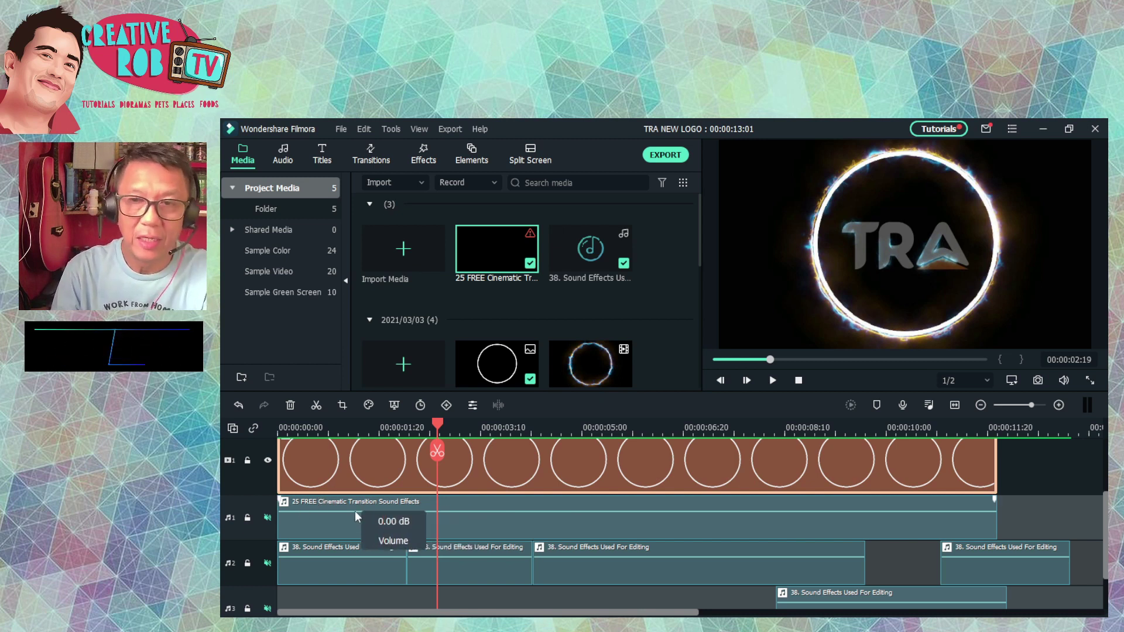
Step: Unmute audio track 2 with the 38. Sound Effects clips and play the timeline from the start
scroll(354, 511, down, 1)
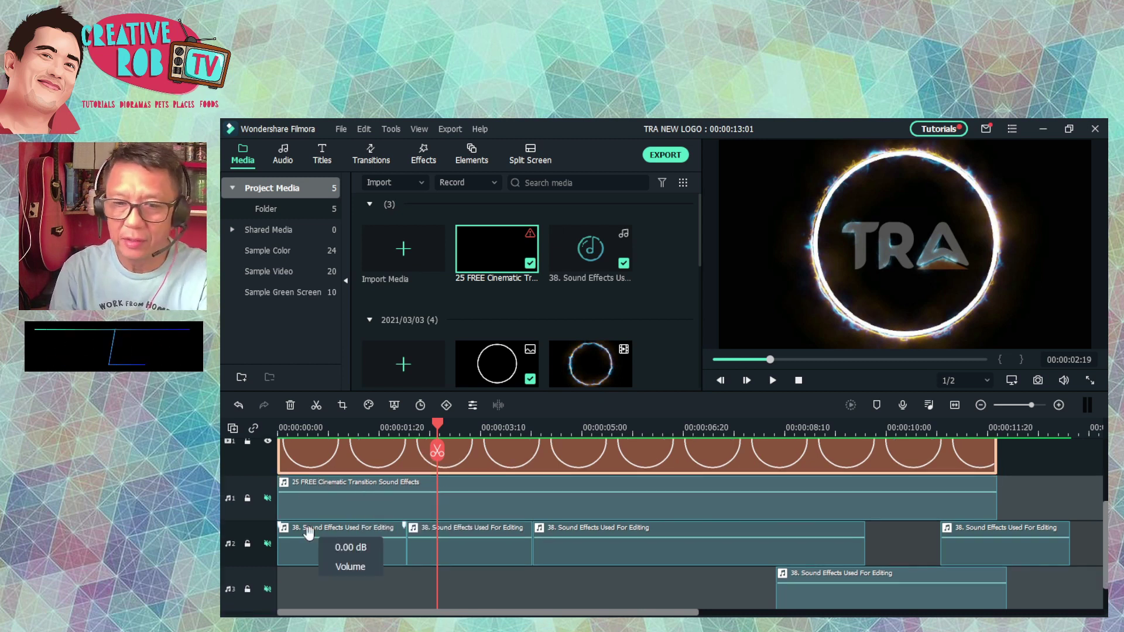
click(268, 545)
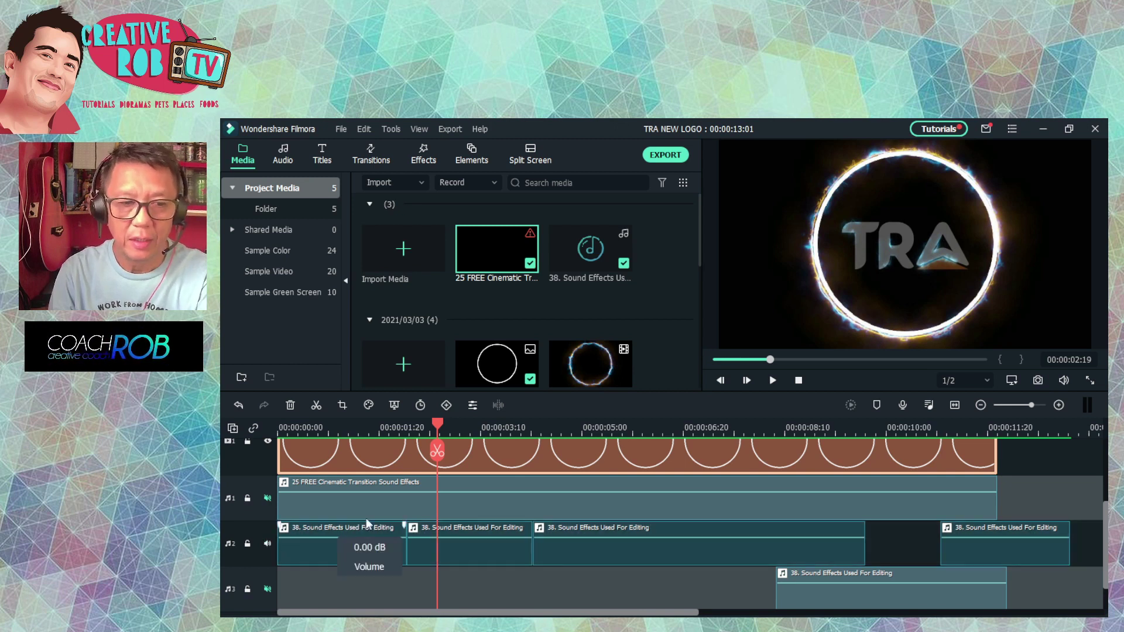
drag(439, 425, 379, 429)
key(Home)
key(space)
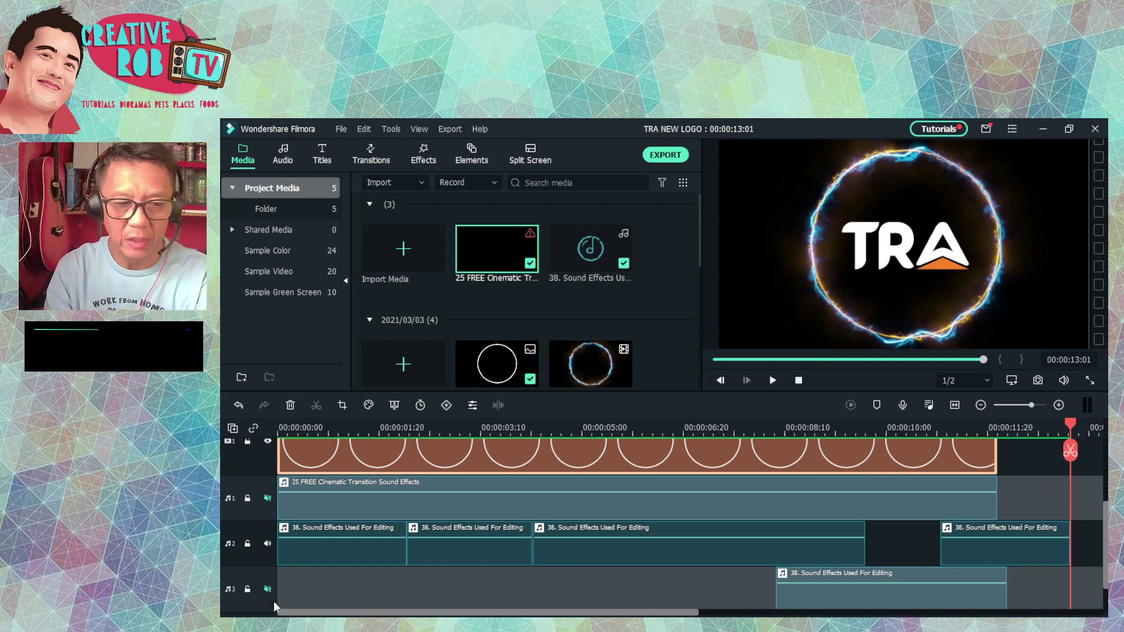
Step: Unmute audio track 3 and play the timeline from the start to hear both sound-effect tracks together
scroll(321, 573, down, 1)
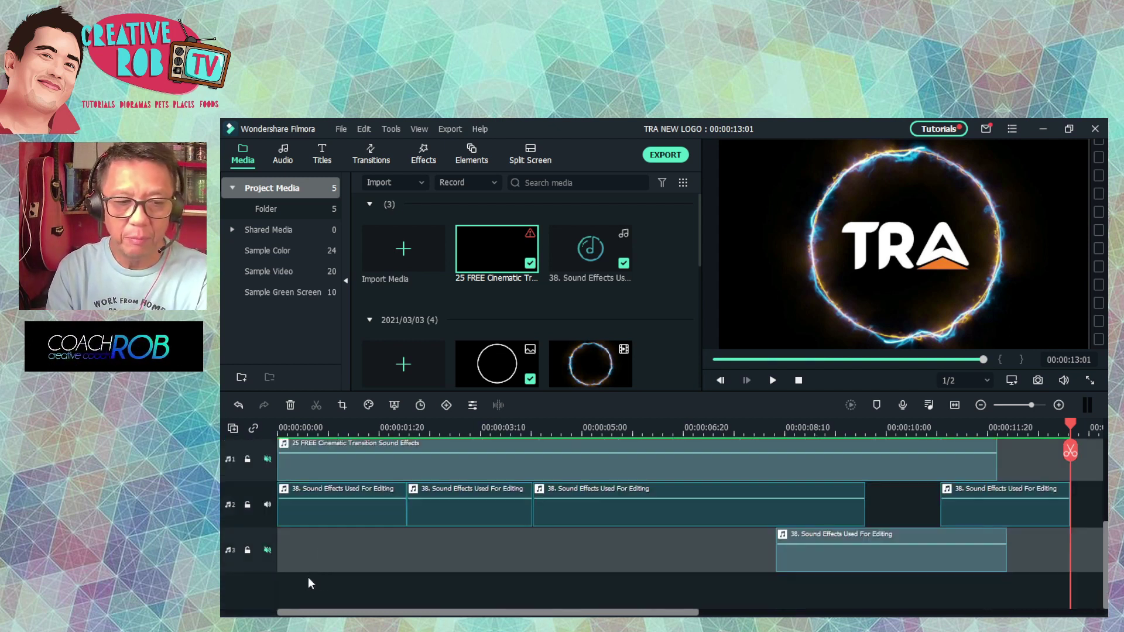
click(267, 549)
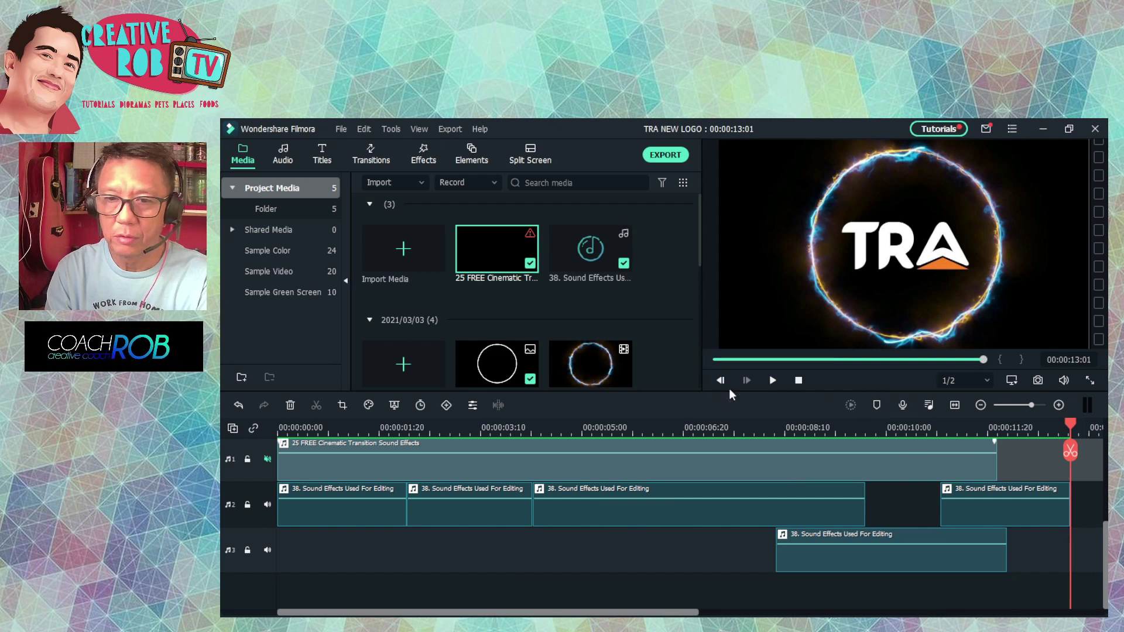
click(798, 380)
key(space)
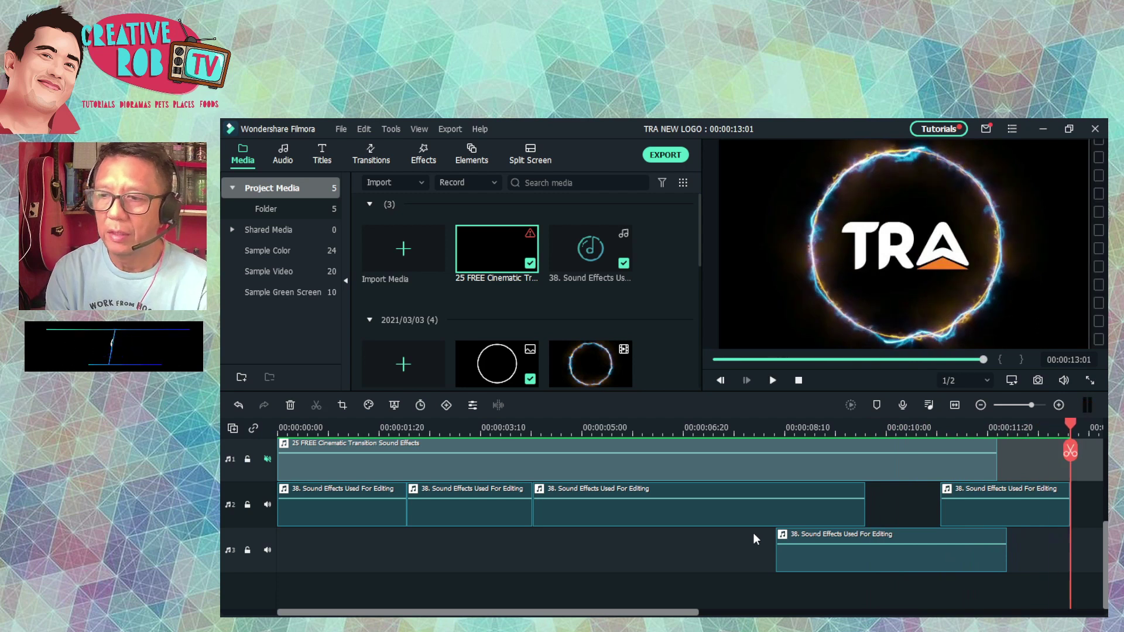
Step: Return the playhead to the start and play the logo animation again with the video tracks in view
scroll(753, 533, up, 3)
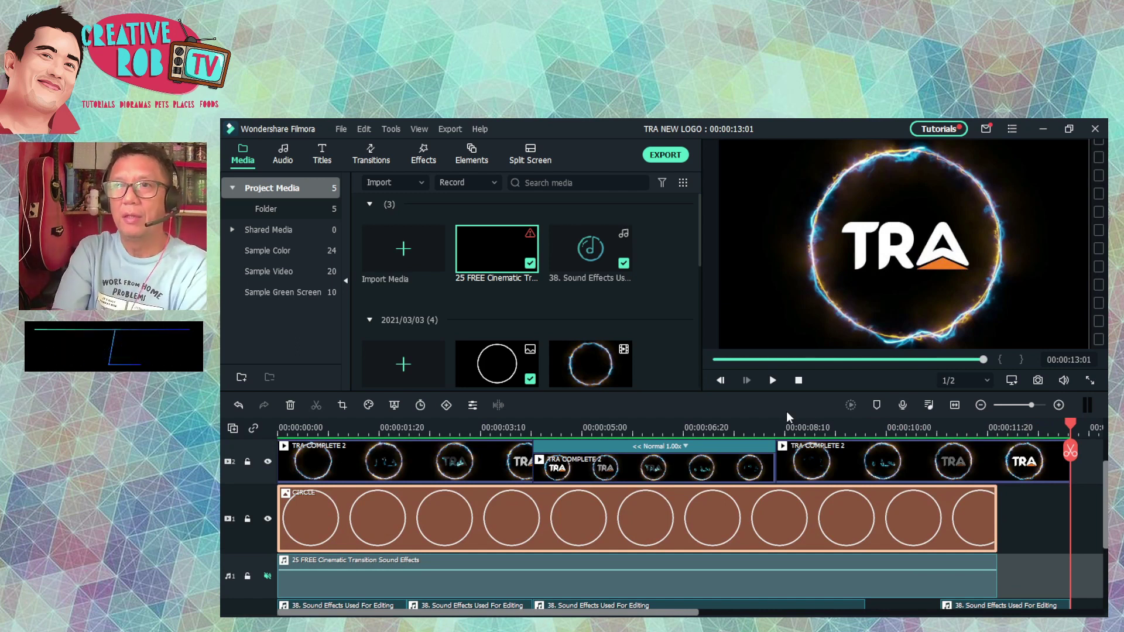
click(798, 380)
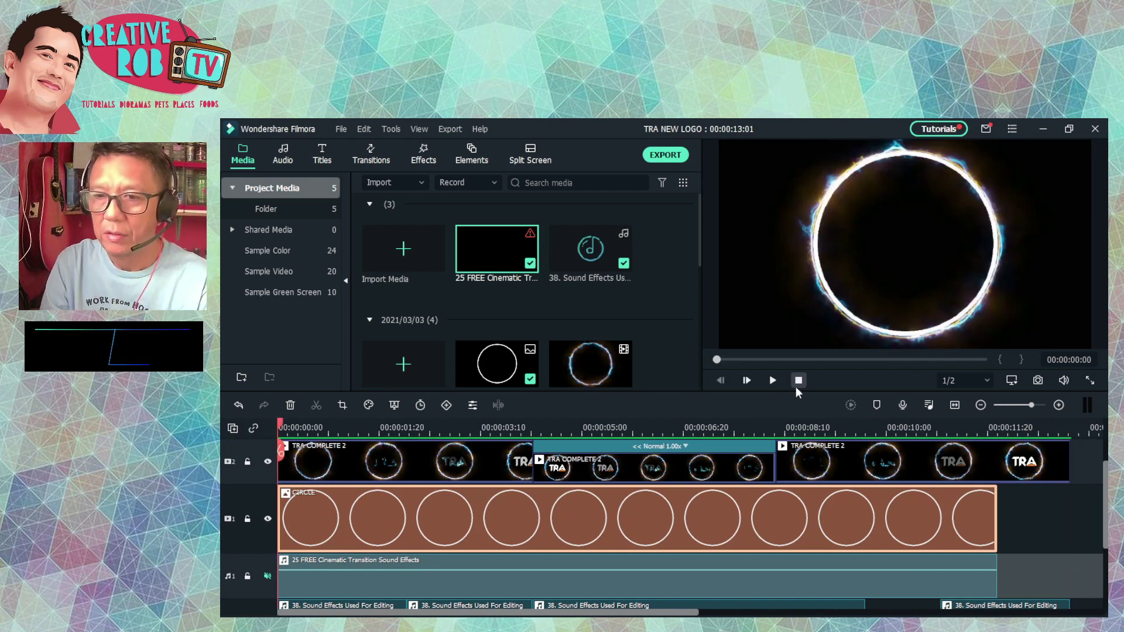
click(772, 381)
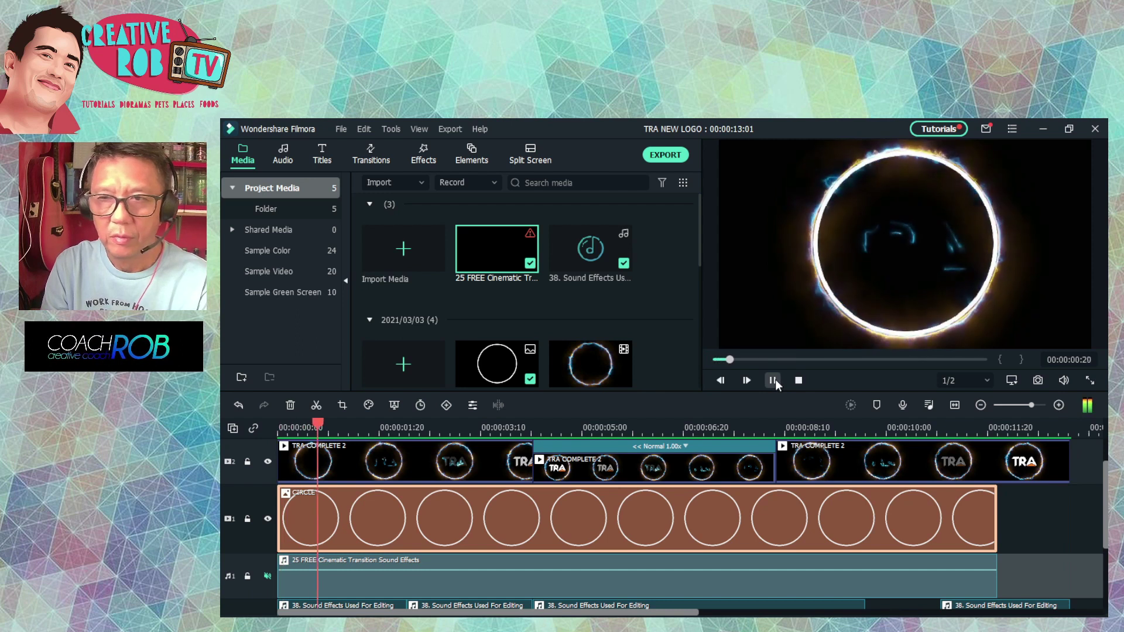